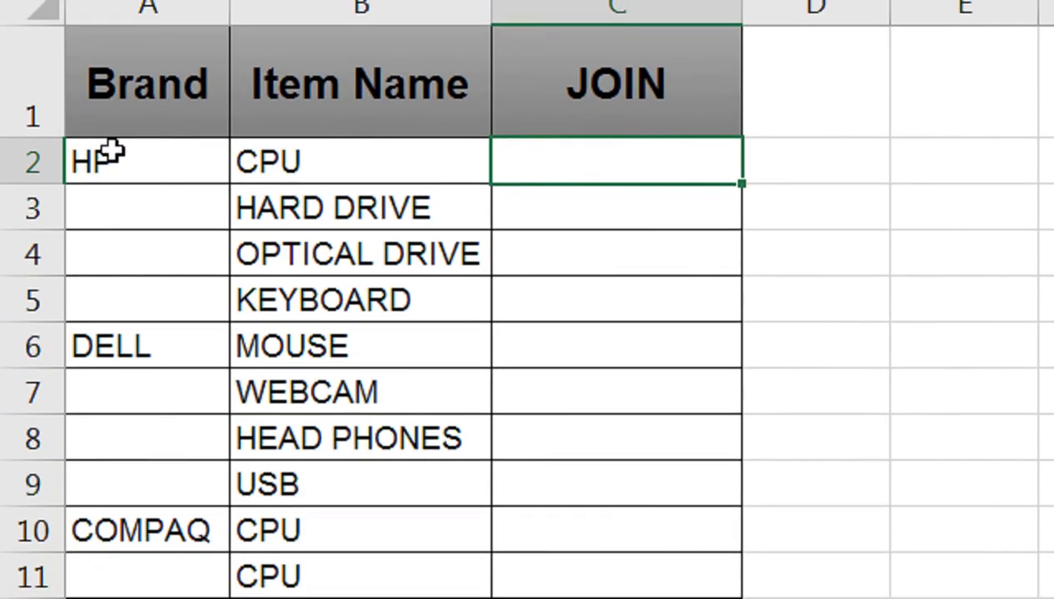
Try out =REPT("Z",255) in empty cell D2 beside JOIN.
{"action": "left_click", "coordinate": [112, 153]}
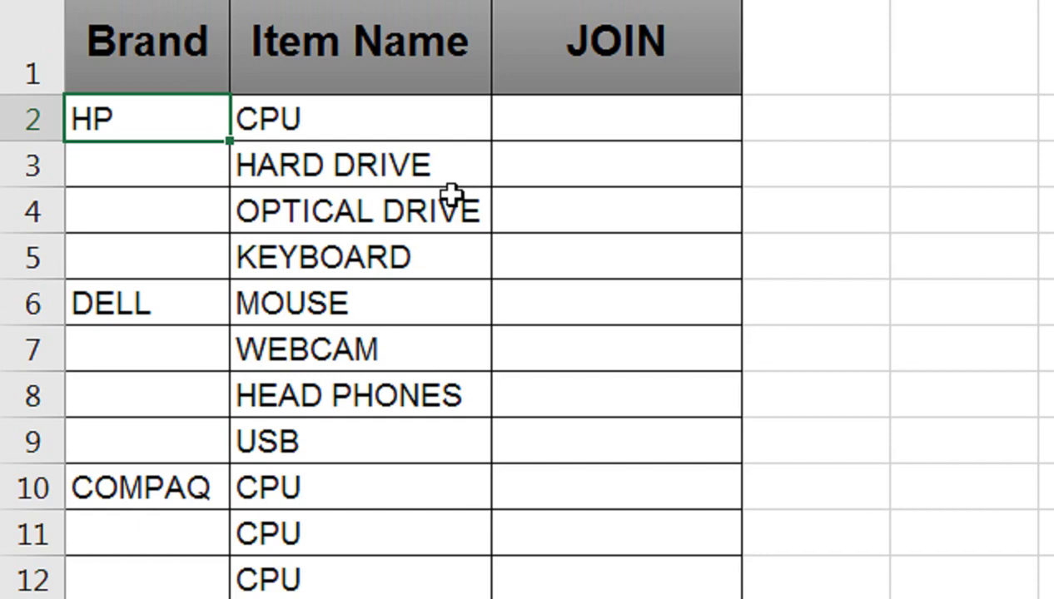
{"action": "left_click", "coordinate": [789, 149]}
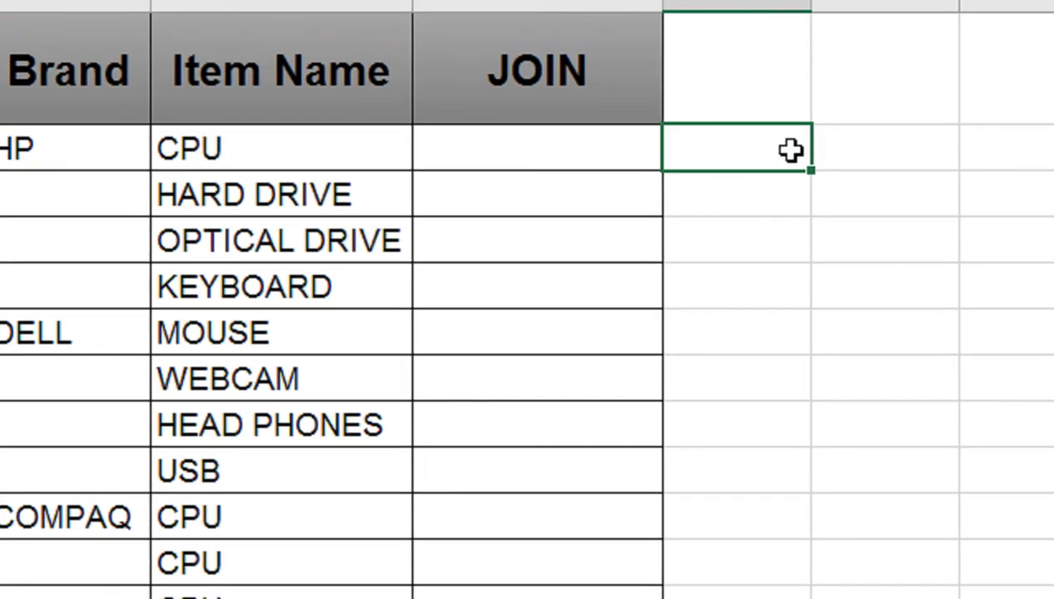
{"action": "type", "text": "=RE"}
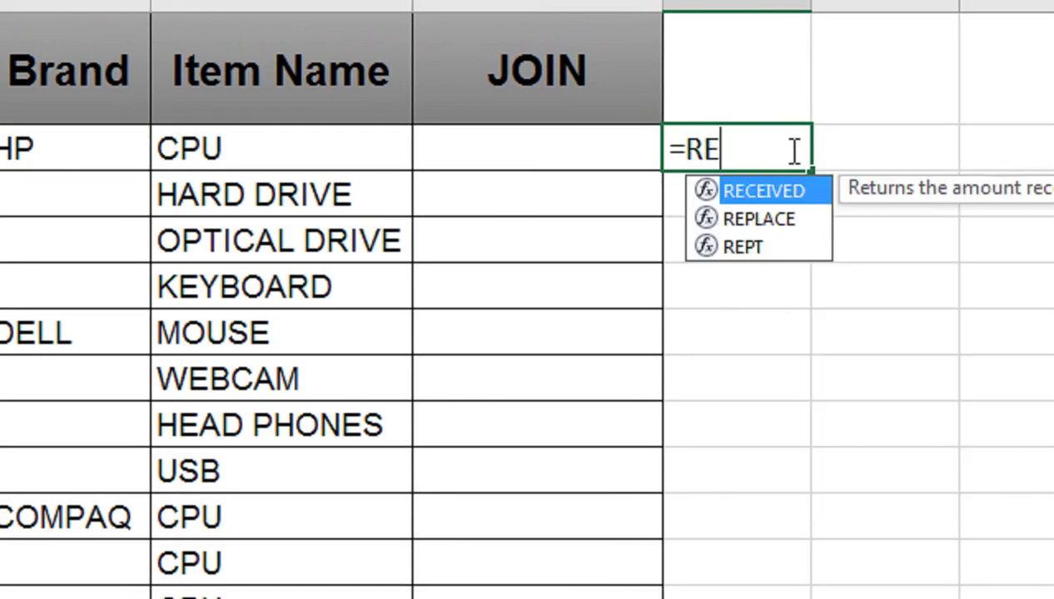
{"action": "key", "text": "Down"}
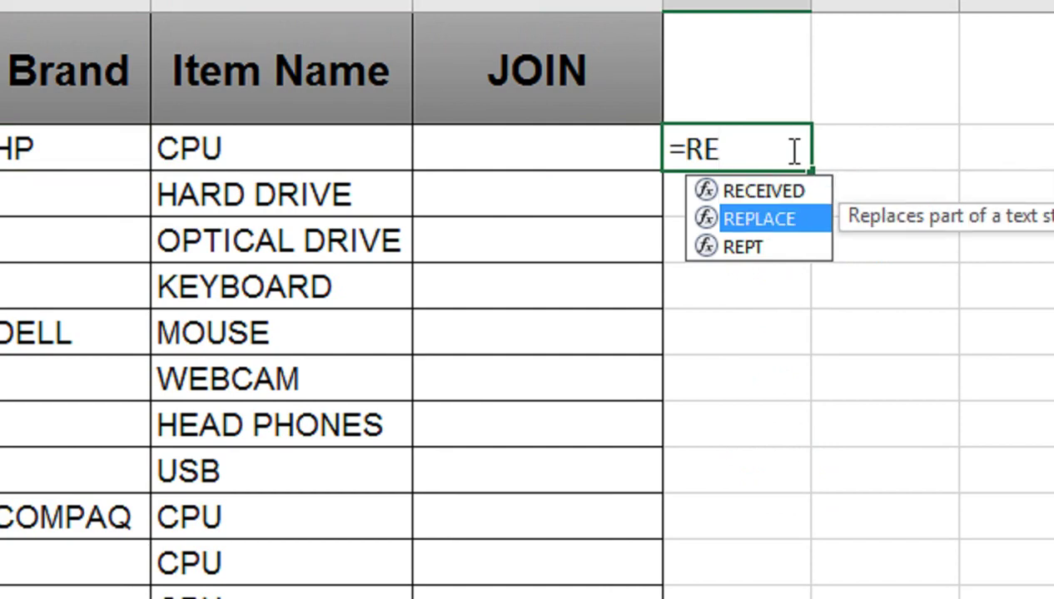
{"action": "key", "text": "Down"}
{"action": "key", "text": "Tab"}
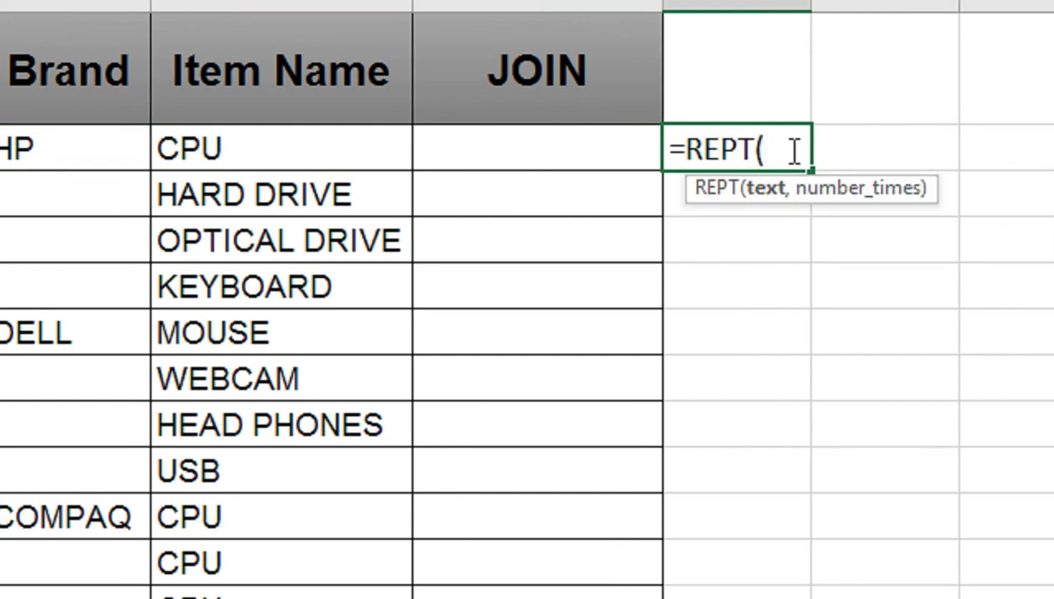
{"action": "type", "text": "Z\""}
{"action": "type", "text": ",255"}
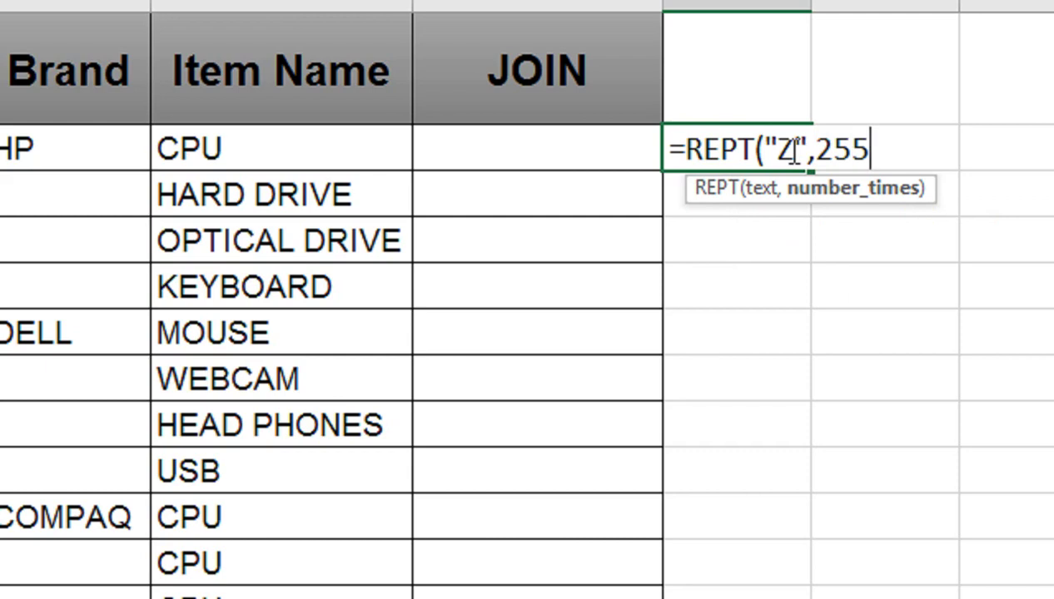
{"action": "type", "text": ")"}
{"action": "key", "text": "Return"}
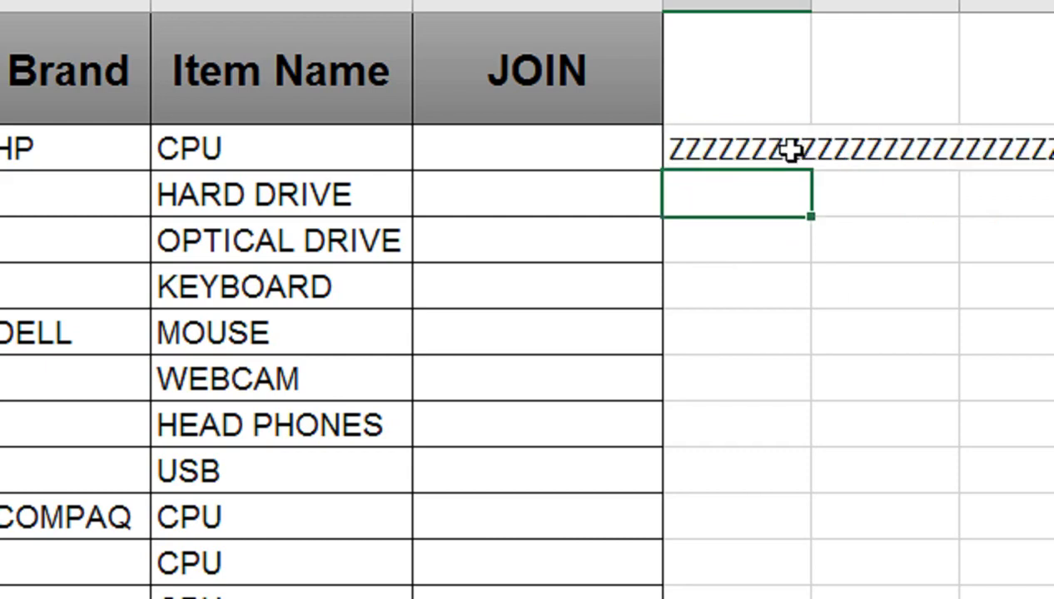
Review the REPT test formula in D2, then delete it.
{"action": "left_click", "coordinate": [791, 151]}
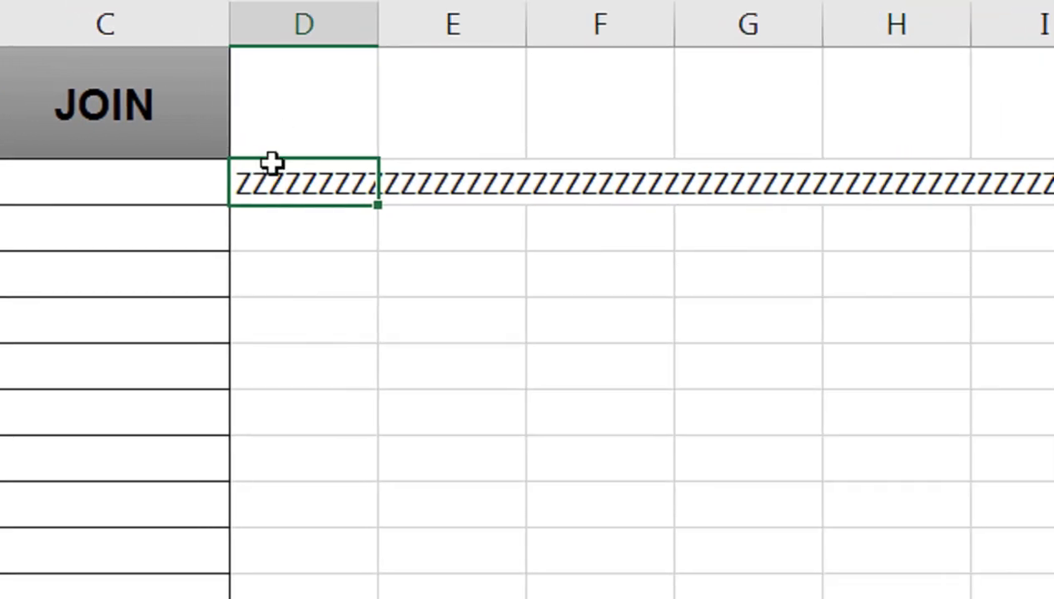
{"action": "double_click", "coordinate": [287, 175]}
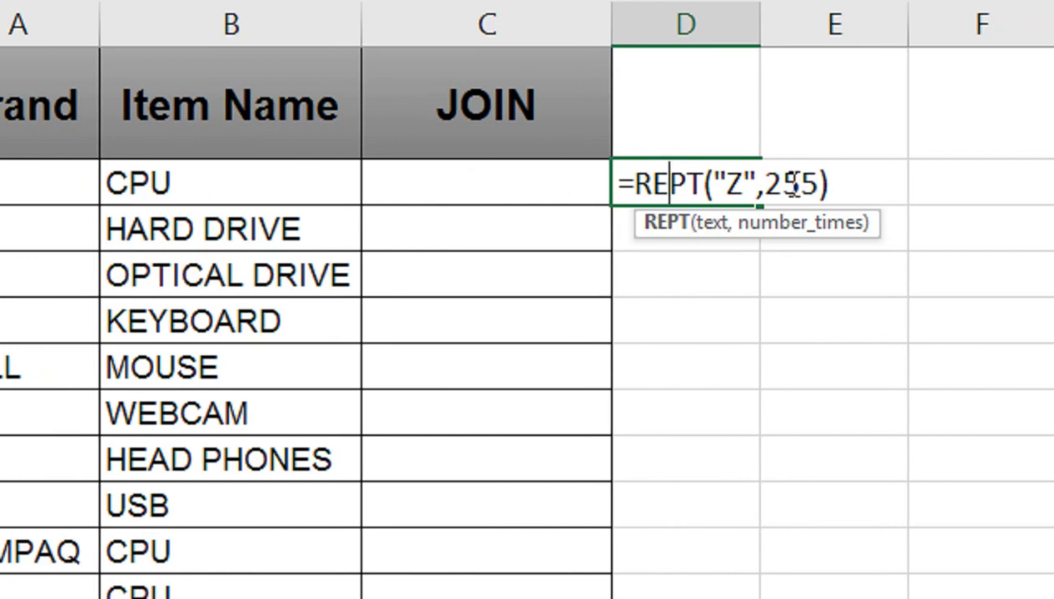
{"action": "key", "text": "Return"}
{"action": "left_click", "coordinate": [755, 181]}
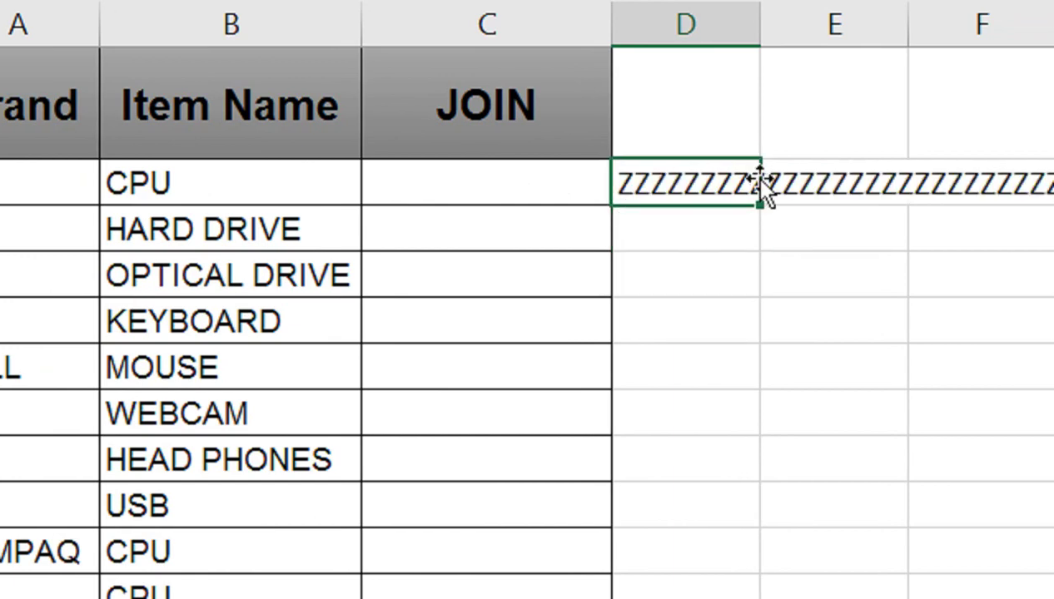
{"action": "key", "text": "Delete"}
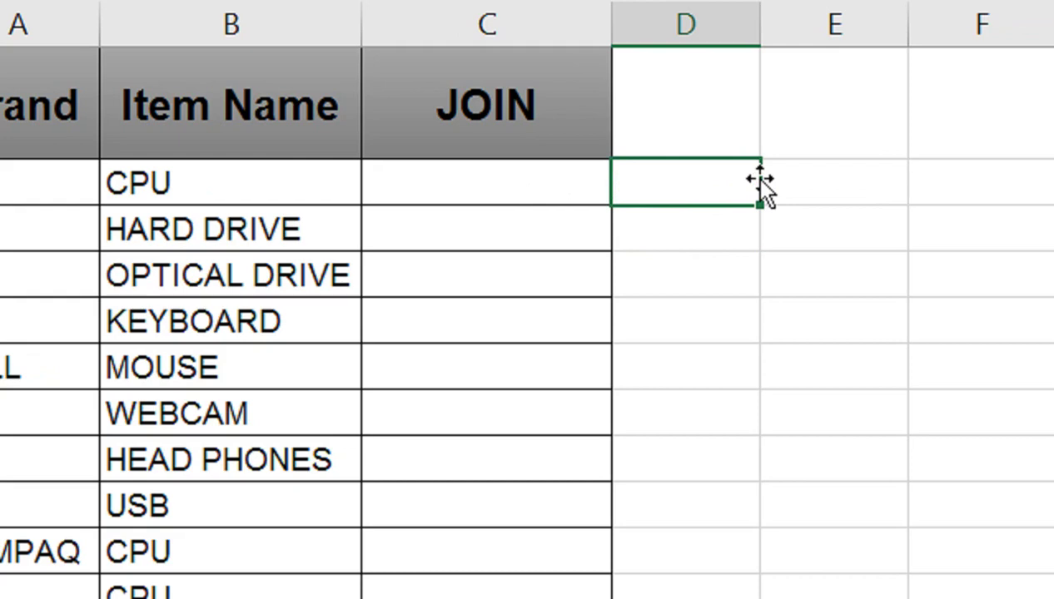
In C2, start the formula =LOOKUP(REPT("Z",255), ready for its lookup range.
{"action": "key", "text": "Left"}
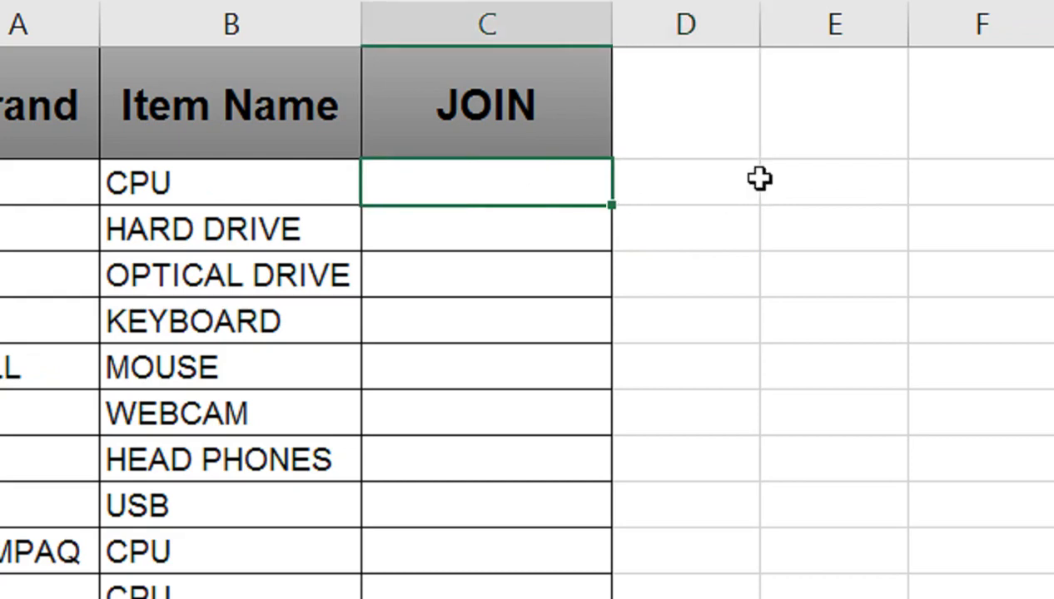
{"action": "type", "text": "=LOK"}
{"action": "key", "text": "BackSpace"}
{"action": "type", "text": "O"}
{"action": "key", "text": "Tab"}
{"action": "type", "text": "REP"}
{"action": "key", "text": "Tab"}
{"action": "key", "text": "BackSpace"}
{"action": "key", "text": "BackSpace"}
{"action": "key", "text": "BackSpace"}
{"action": "key", "text": "BackSpace"}
{"action": "key", "text": "BackSpace"}
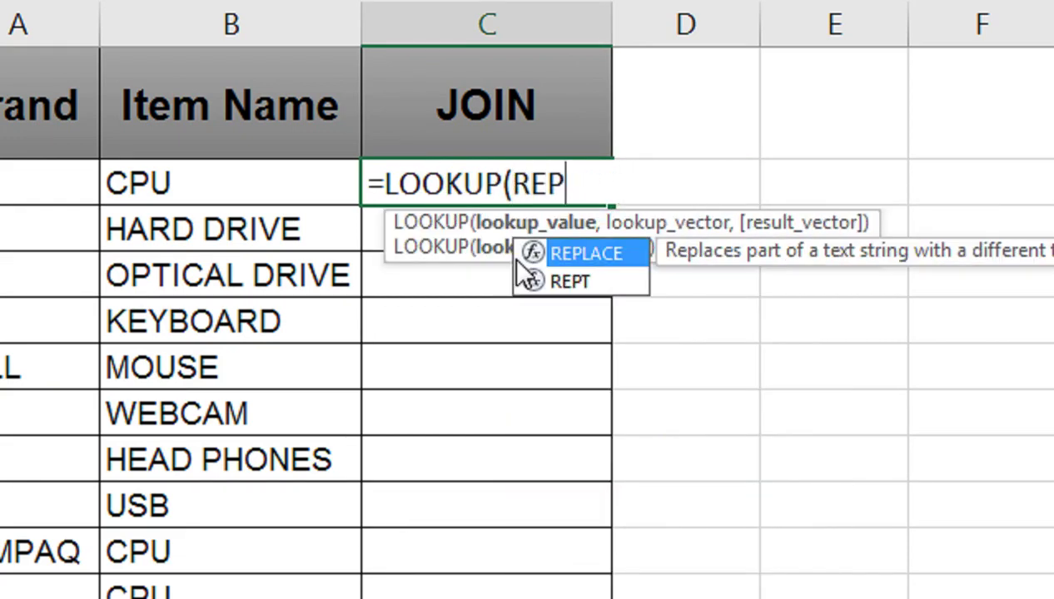
{"action": "key", "text": "Down"}
{"action": "key", "text": "Tab"}
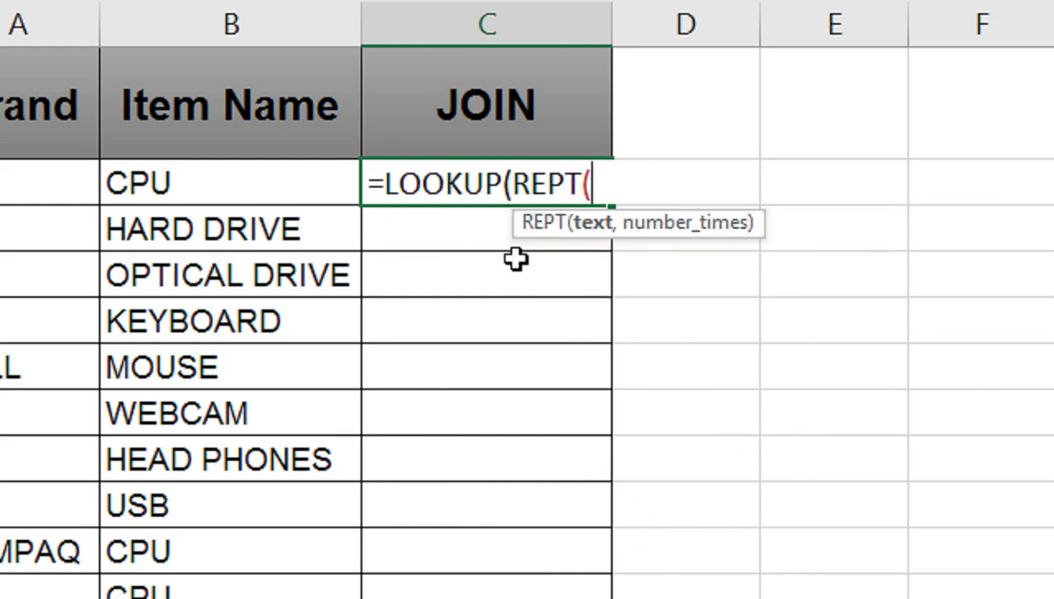
{"action": "type", "text": "Z\""}
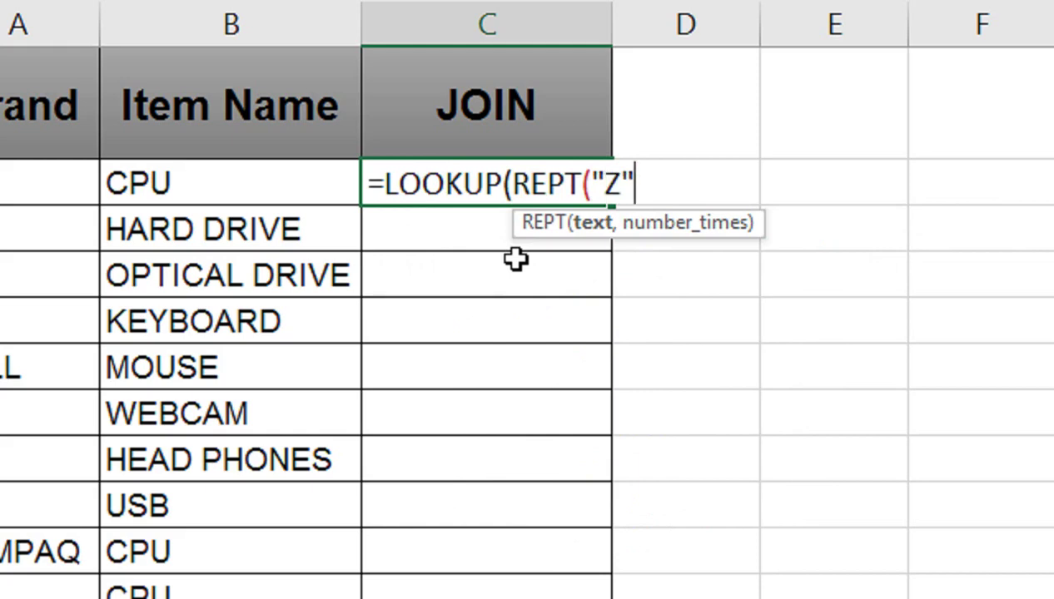
{"action": "type", "text": ","}
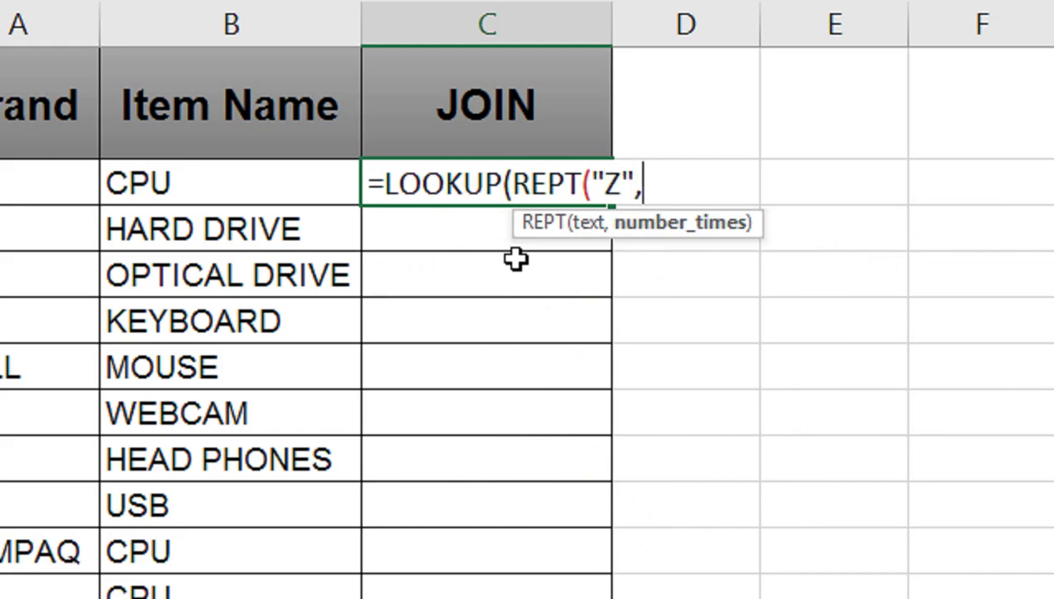
{"action": "type", "text": "255"}
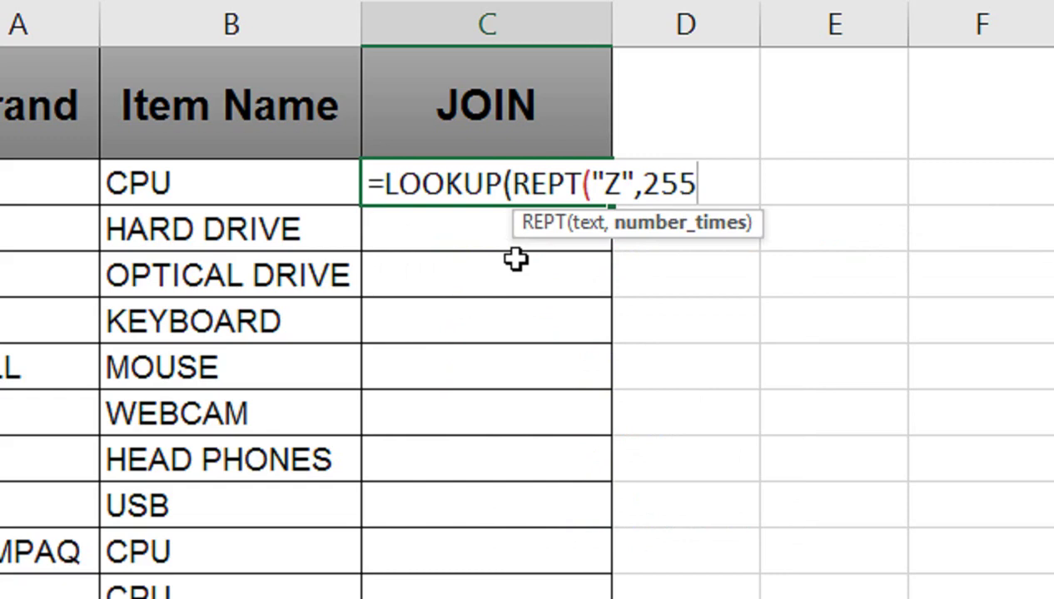
{"action": "type", "text": "),"}
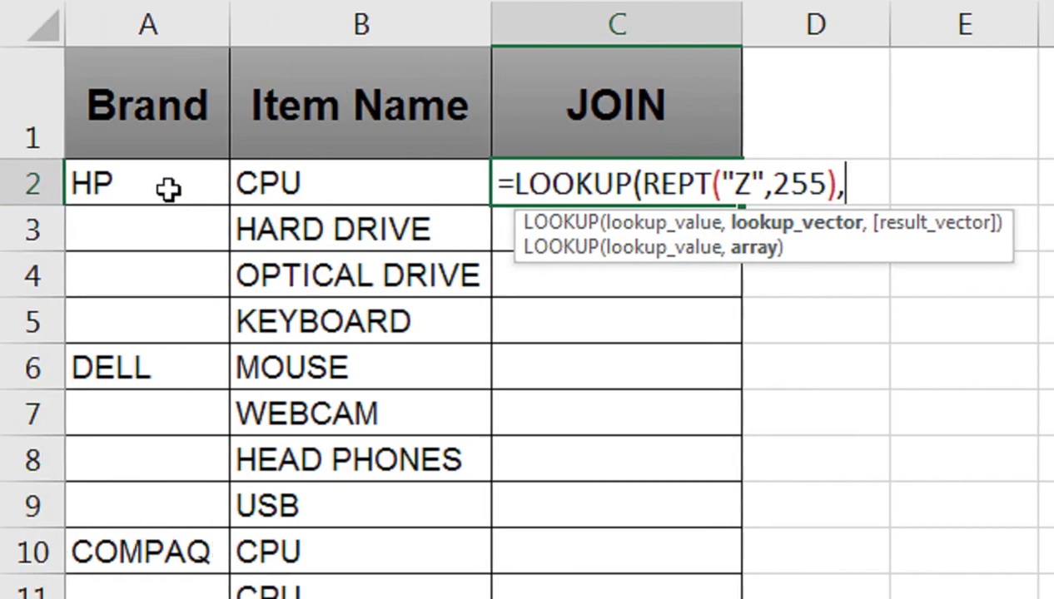
Add the anchored Brand range A$2:A13, close LOOKUP and append the hyphen text.
{"action": "left_click_drag", "start_coordinate": [164, 180], "coordinate": [151, 487]}
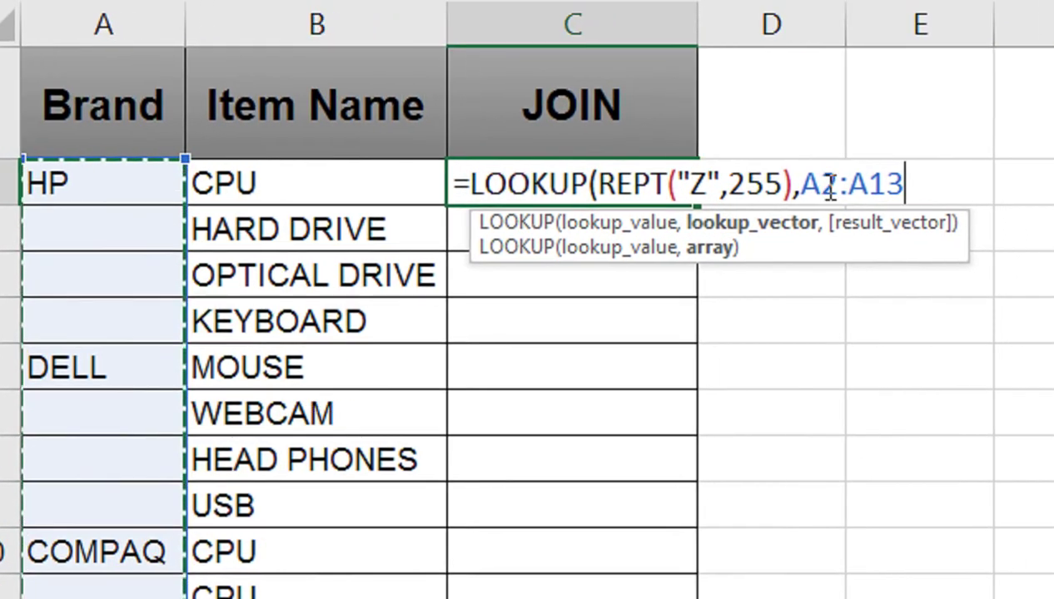
{"action": "left_click", "coordinate": [783, 181]}
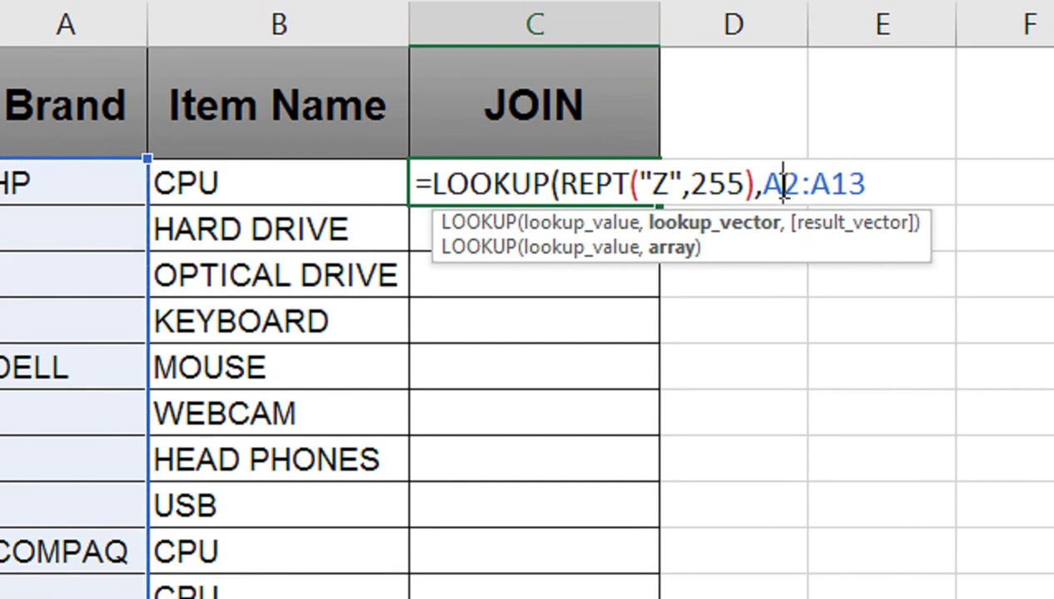
{"action": "type", "text": "$"}
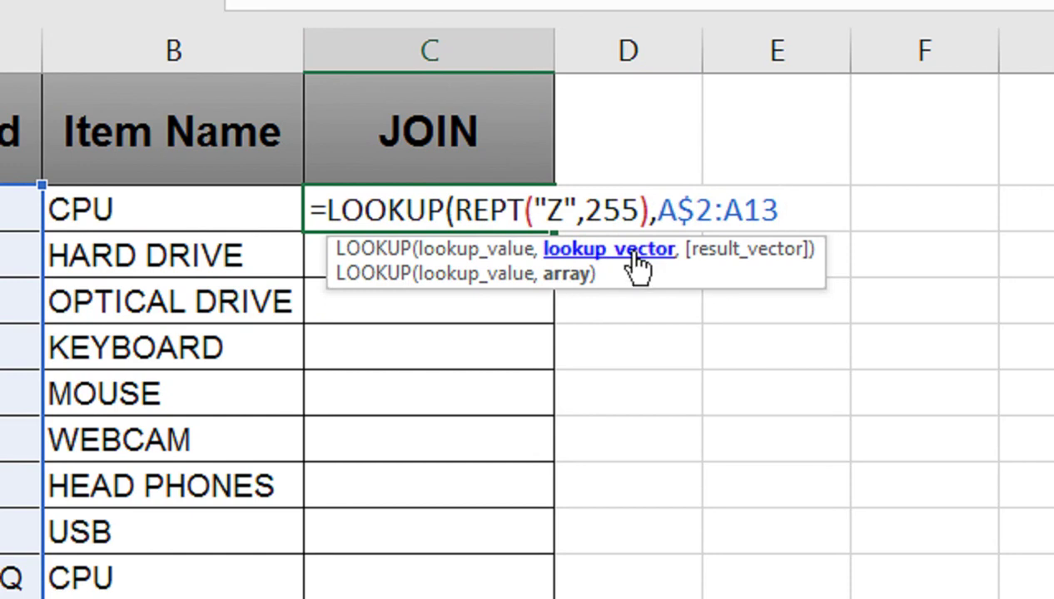
{"action": "type", "text": ","}
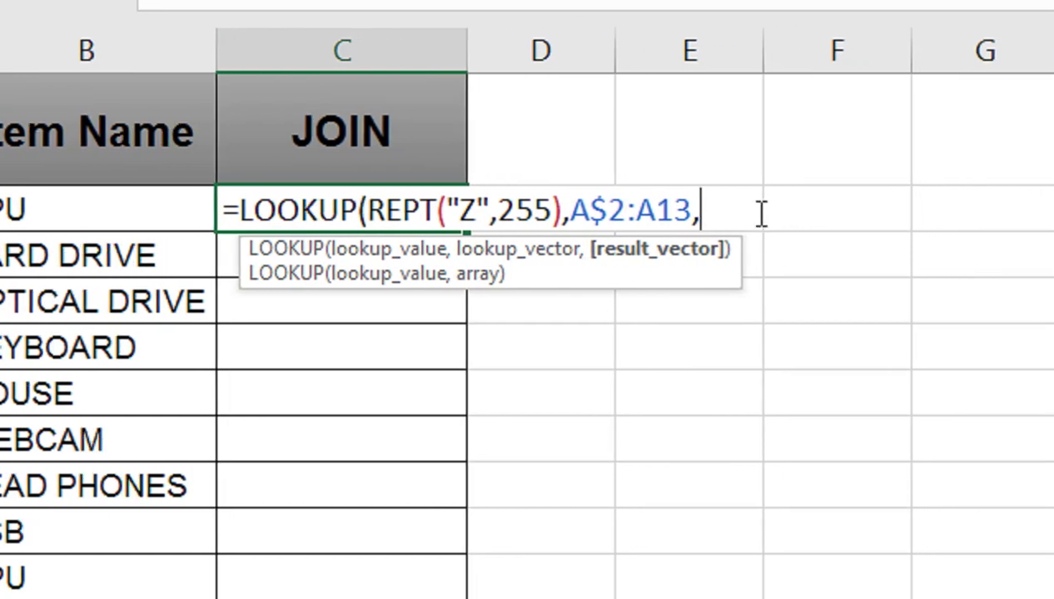
{"action": "key", "text": "Left"}
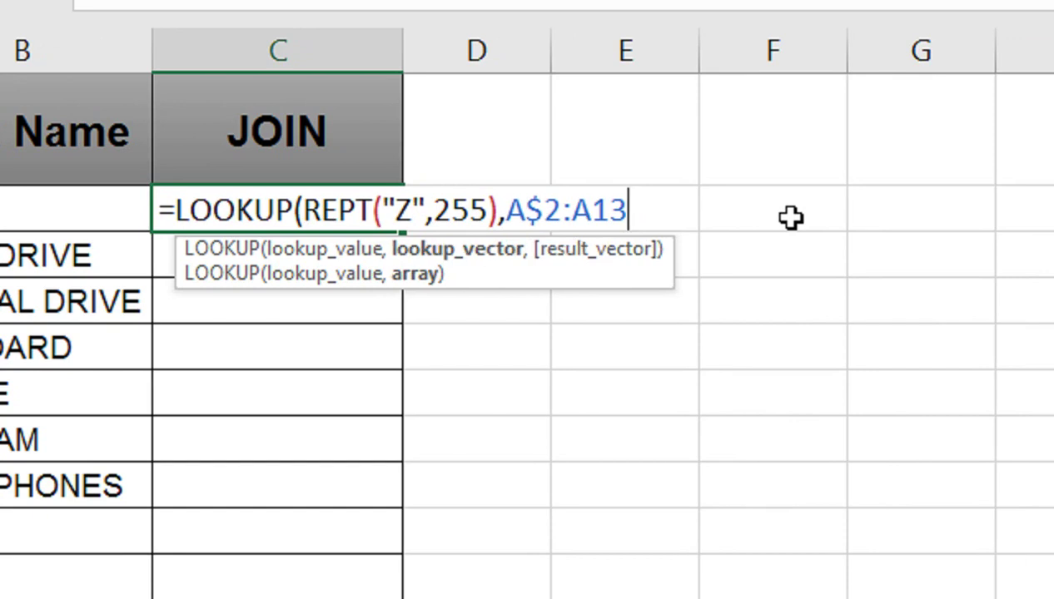
{"action": "type", "text": "("}
{"action": "key", "text": "BackSpace"}
{"action": "type", "text": ")"}
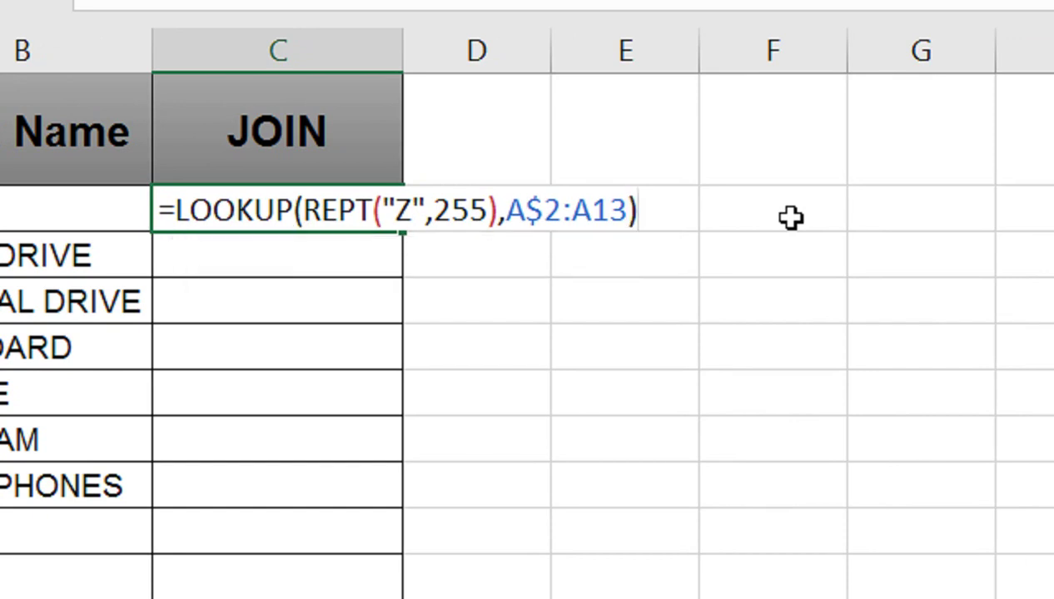
{"action": "type", "text": "&"}
{"action": "type", "text": "\"="}
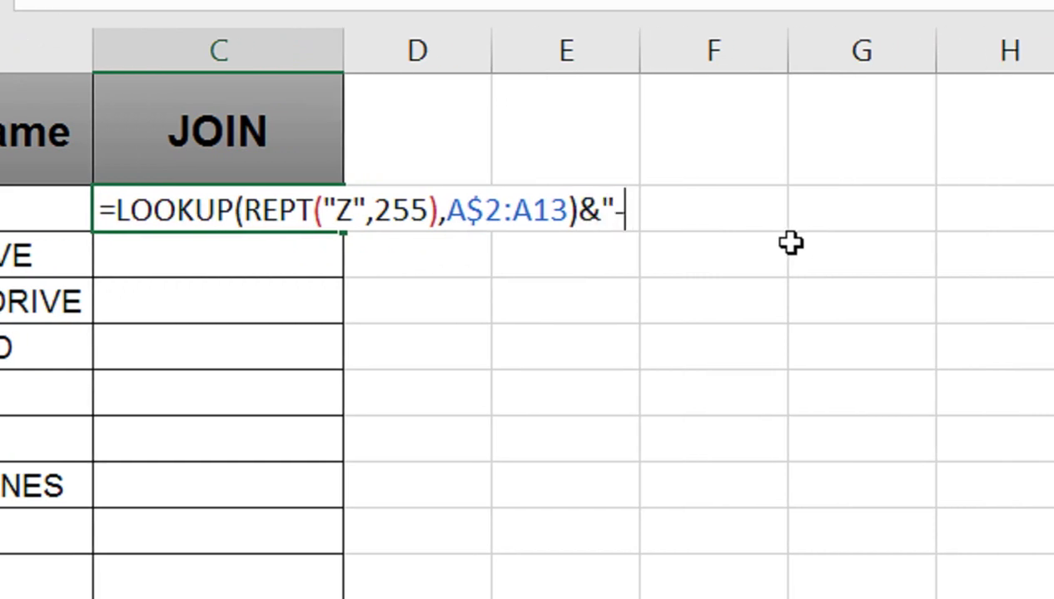
{"action": "type", "text": "\"&"}
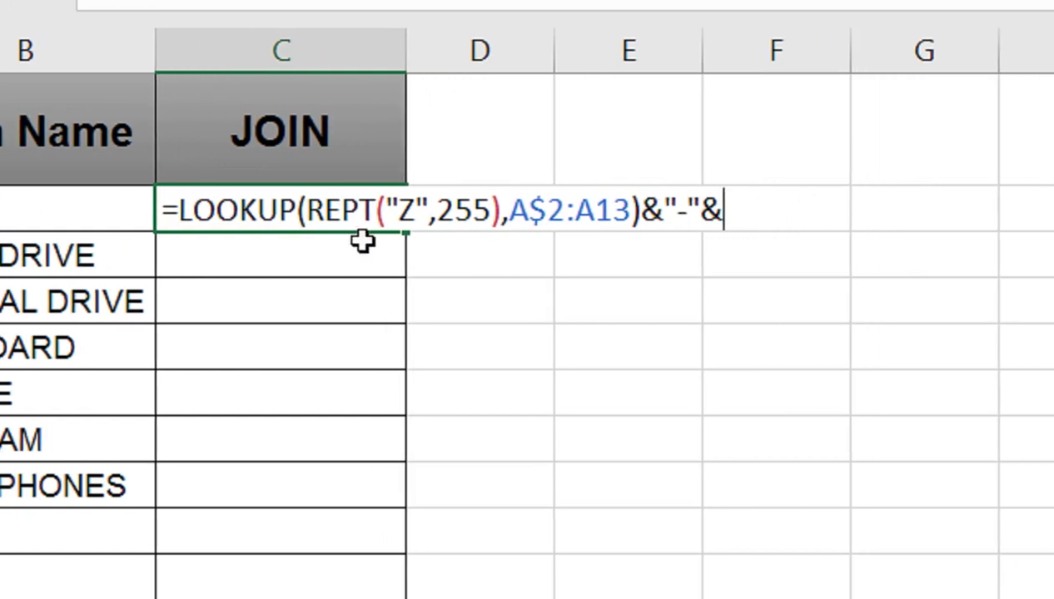
Append B2 to the C2 formula, enter it, and reopen it after it shows COMPAQ-CPU.
{"action": "left_click", "coordinate": [263, 212]}
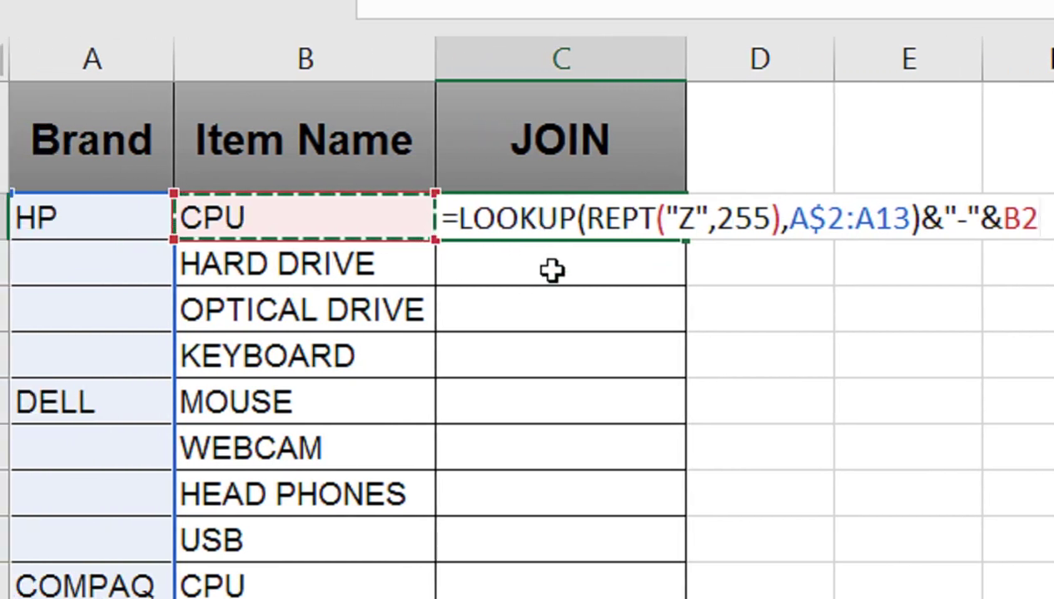
{"action": "key", "text": "Return"}
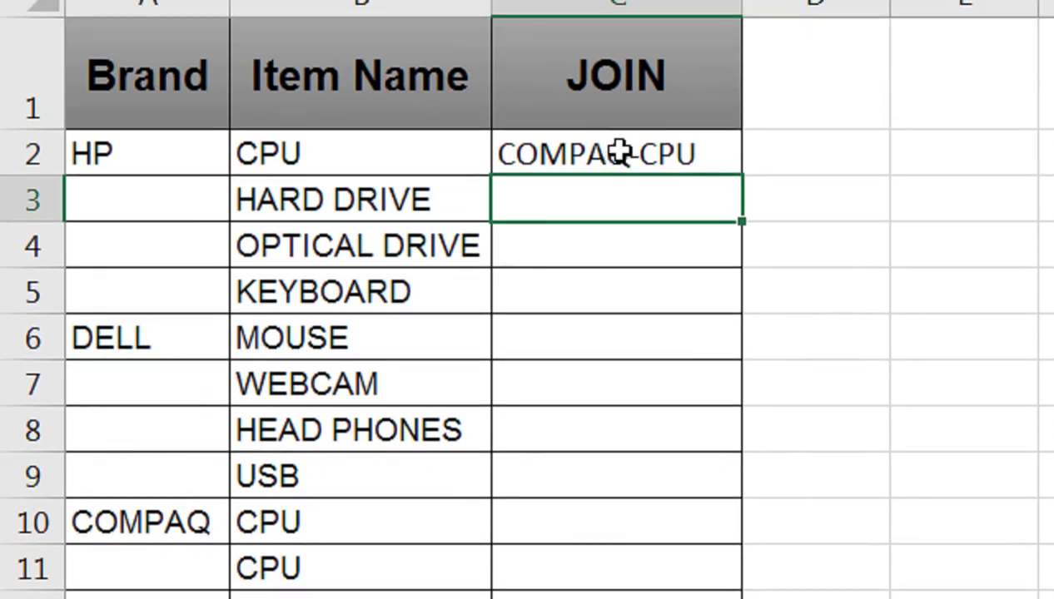
{"action": "double_click", "coordinate": [620, 153]}
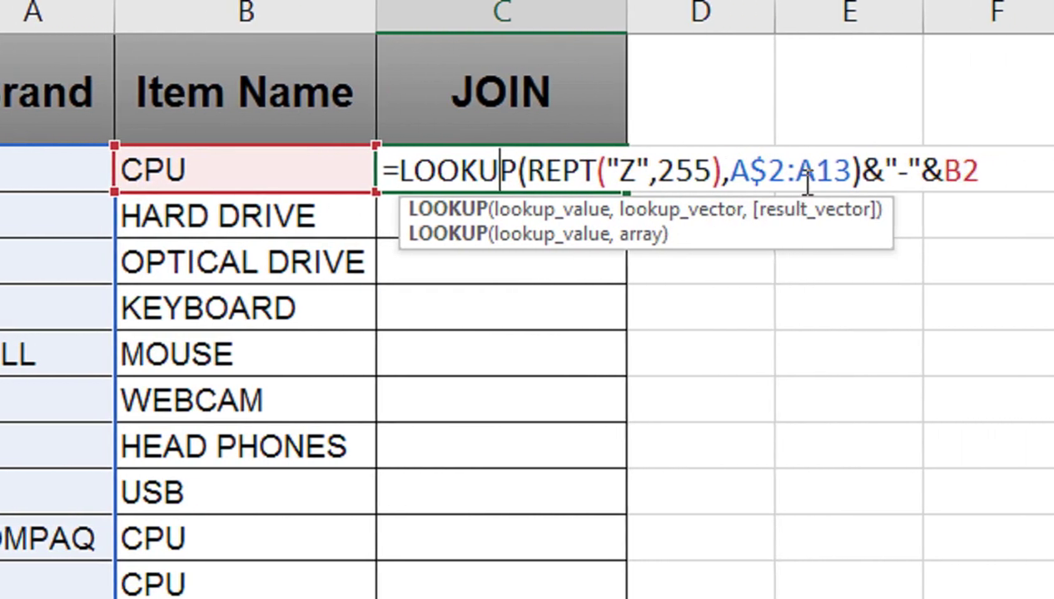
Change the lookup range end from A13 to A2 so C2 returns HP-CPU.
{"action": "left_click_drag", "start_coordinate": [849, 172], "coordinate": [797, 177]}
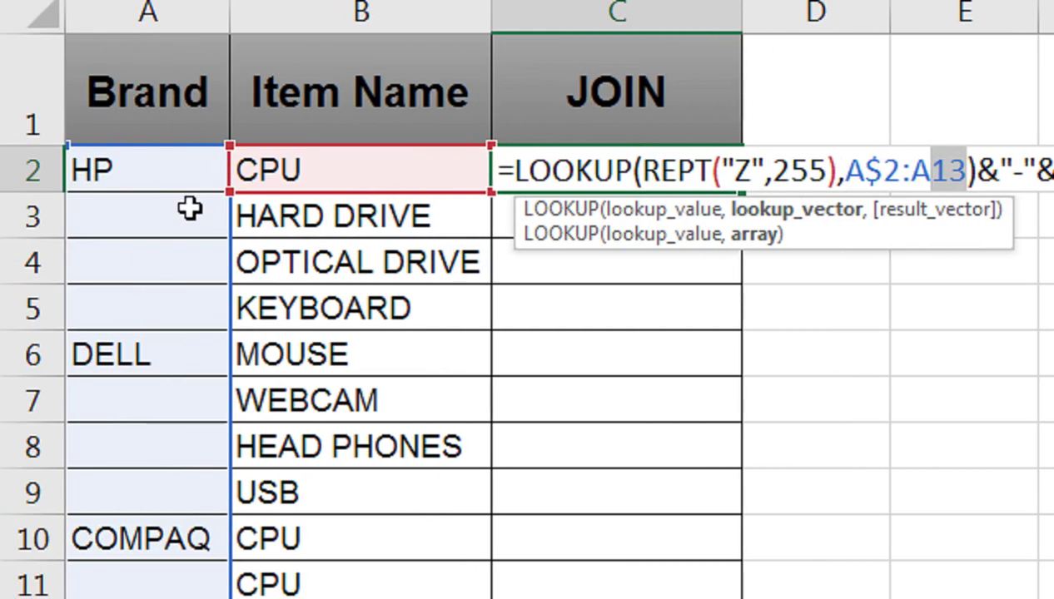
{"action": "left_click", "coordinate": [179, 170]}
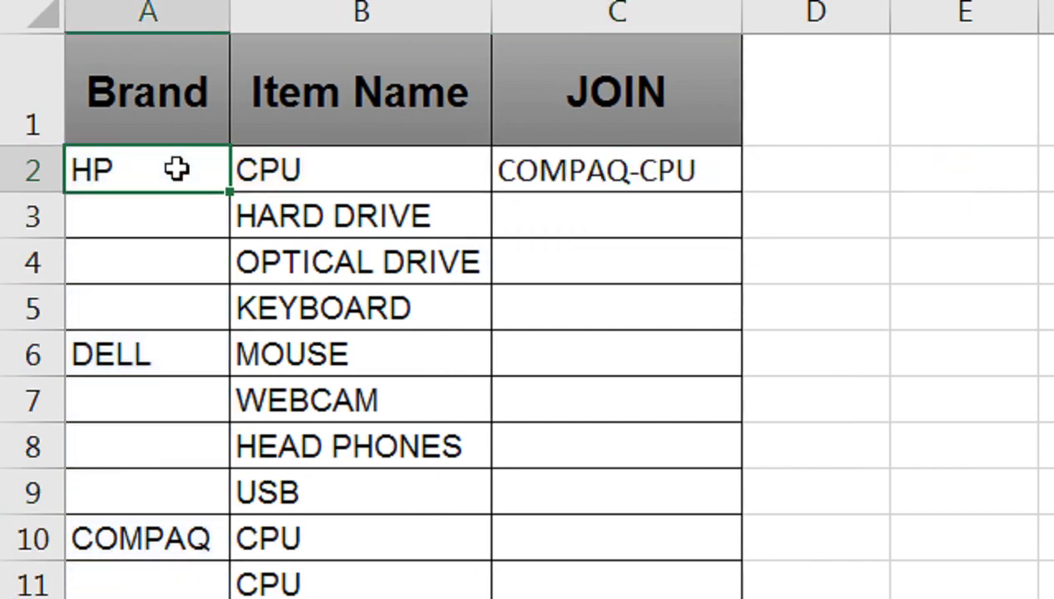
{"action": "double_click", "coordinate": [660, 160]}
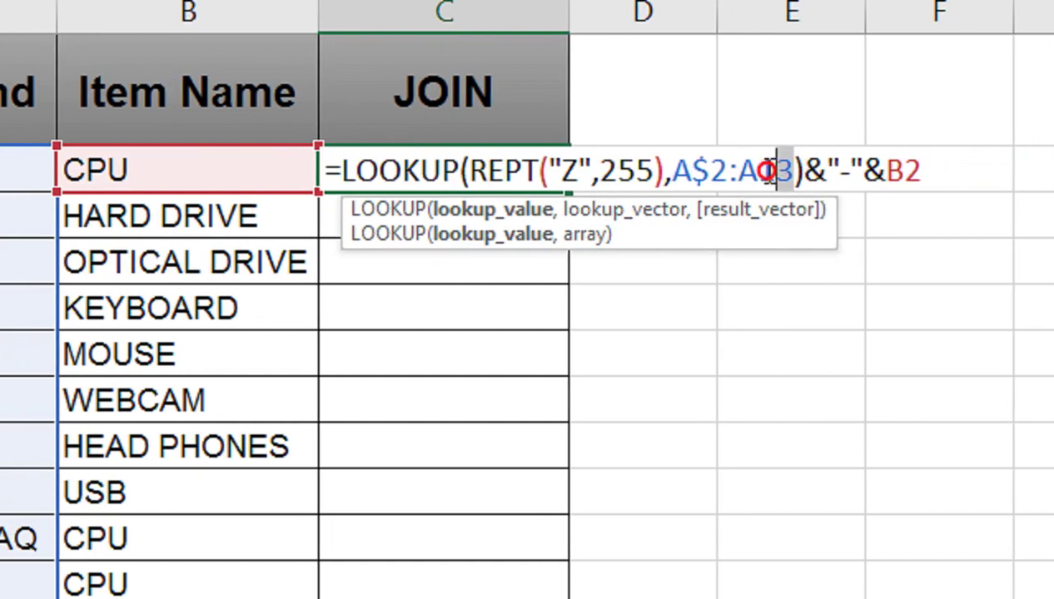
{"action": "type", "text": "2"}
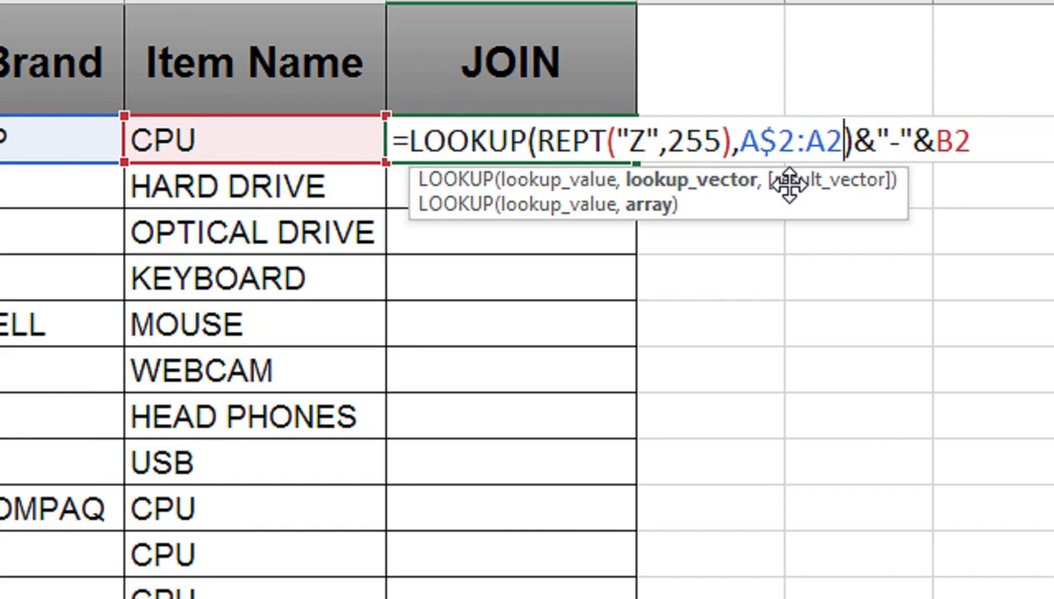
{"action": "key", "text": "Return"}
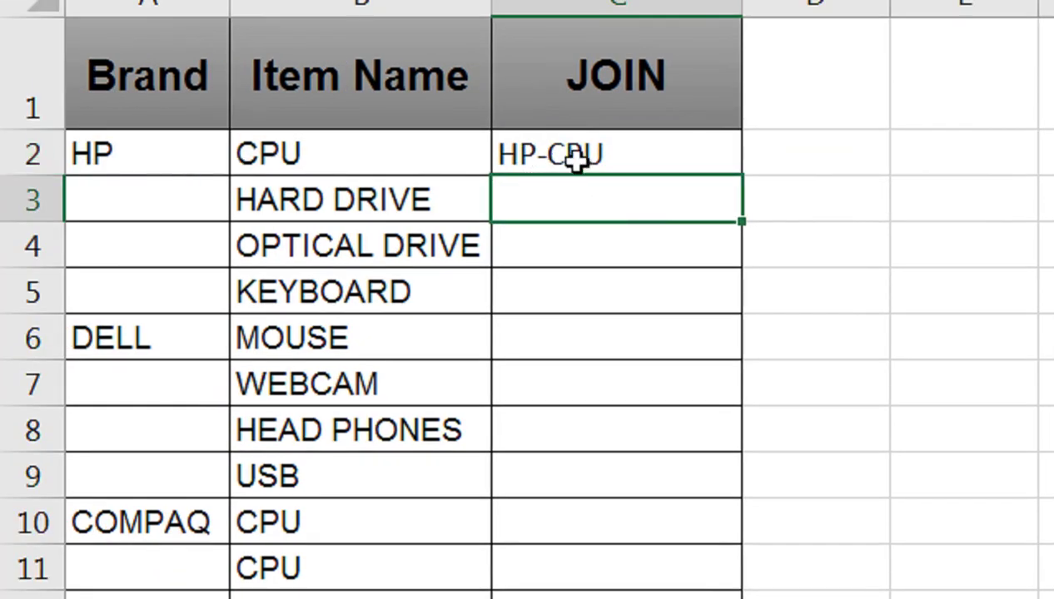
{"action": "left_click", "coordinate": [576, 163]}
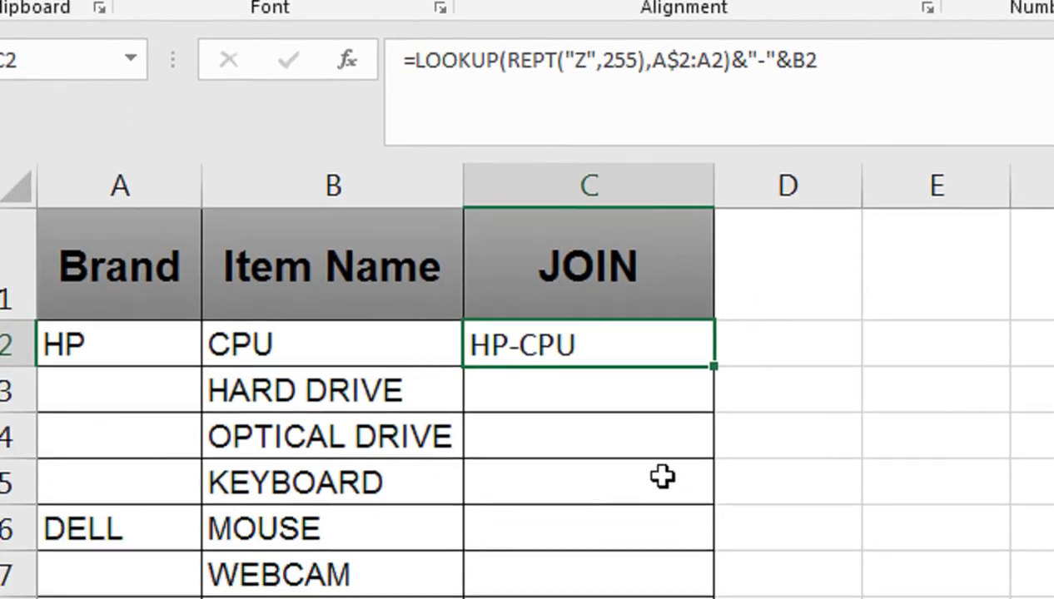
Fill the C2 formula down to C12 and autofit column C.
{"action": "left_click_drag", "start_coordinate": [714, 368], "coordinate": [701, 165]}
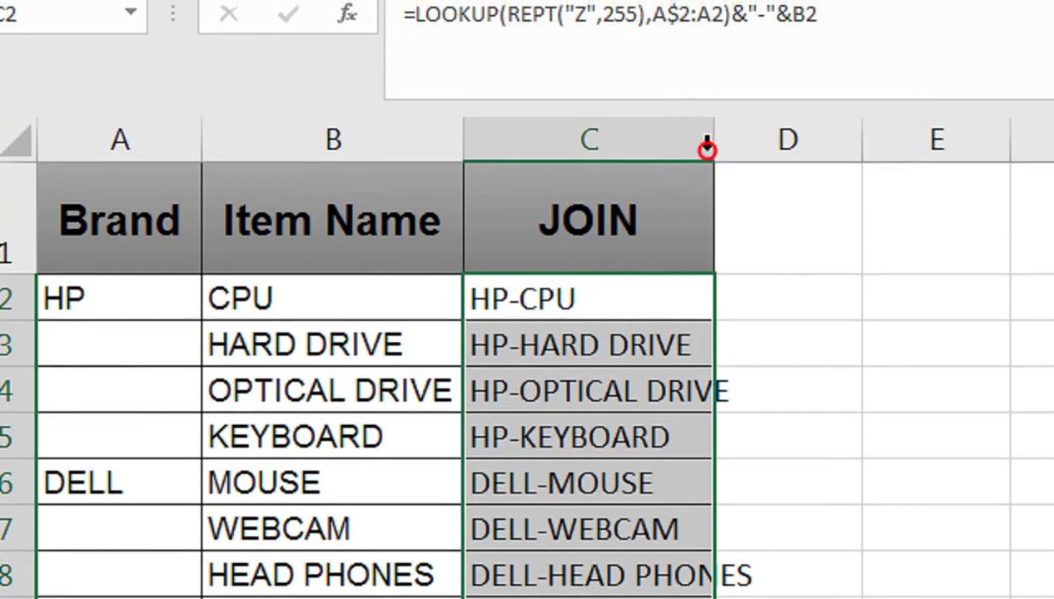
{"action": "double_click", "coordinate": [706, 149]}
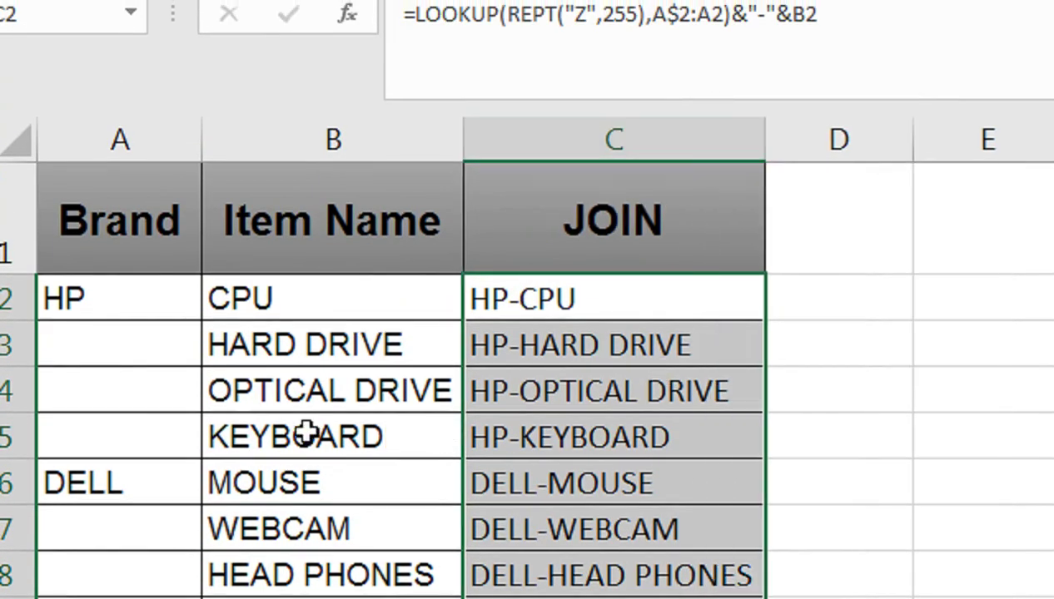
{"action": "left_click", "coordinate": [304, 432]}
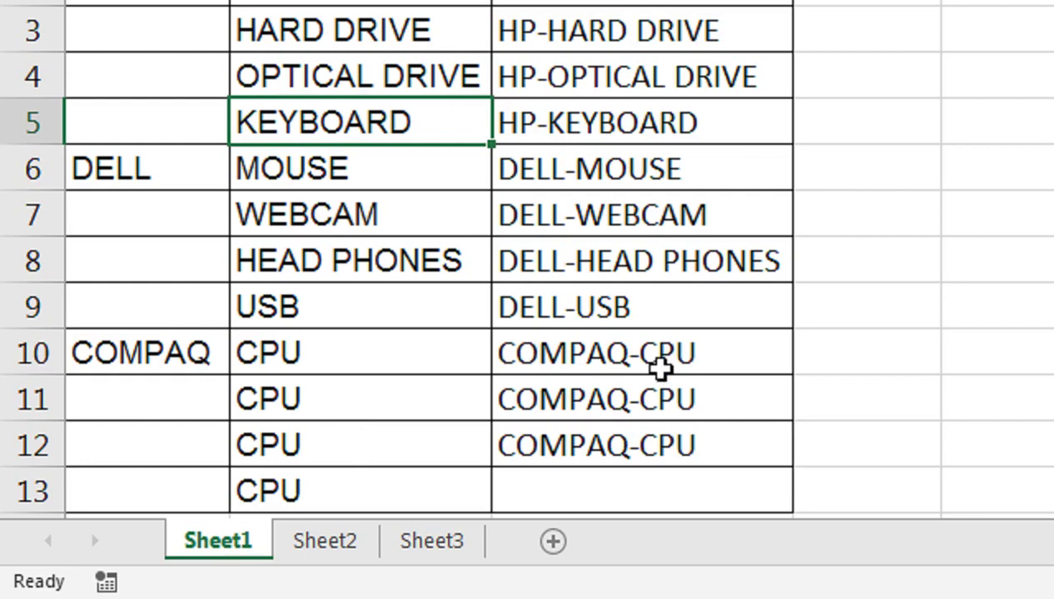
Fill the JOIN formula from C12 down into C13 with Ctrl+D.
{"action": "left_click", "coordinate": [632, 443]}
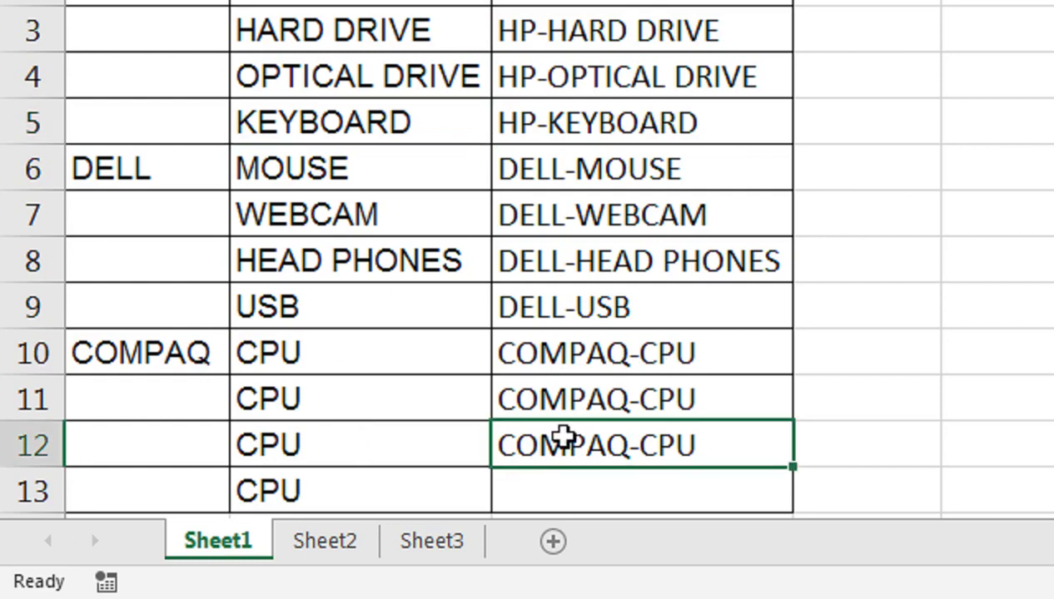
{"action": "left_click_drag", "start_coordinate": [547, 454], "coordinate": [557, 487]}
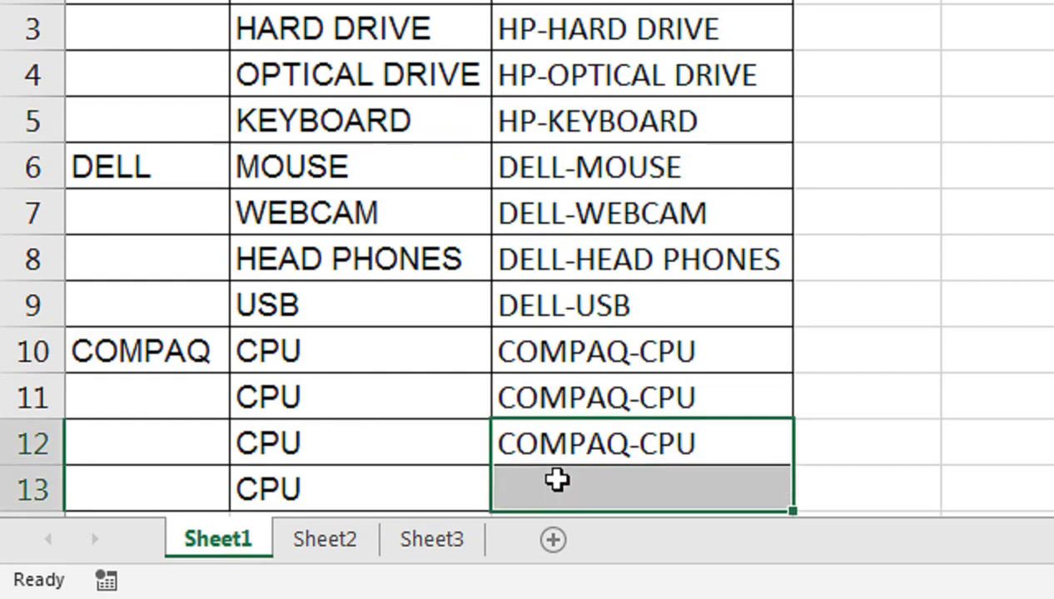
{"action": "key", "text": "ctrl+d"}
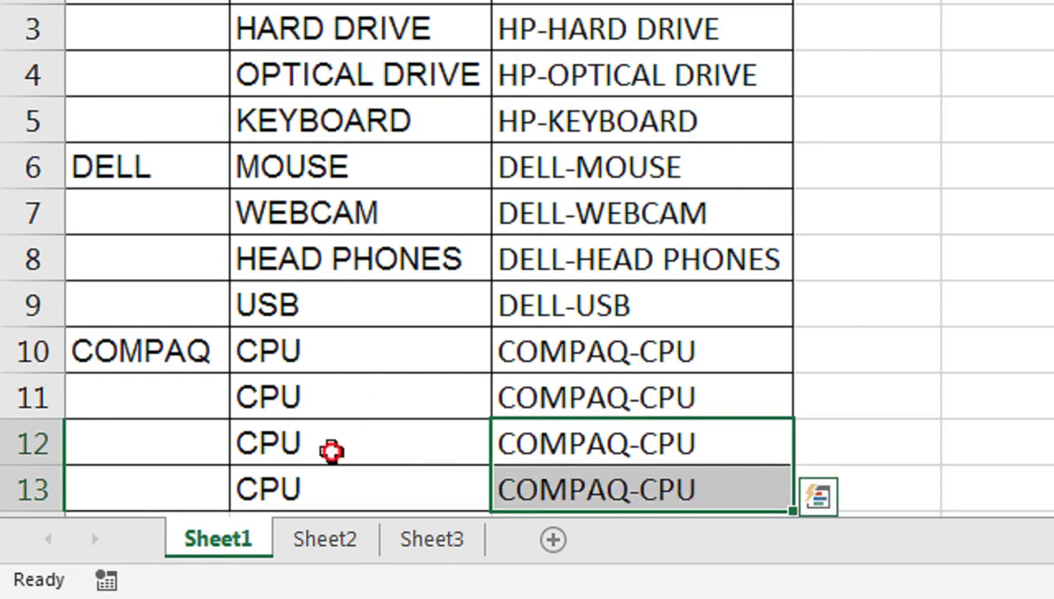
Change the item in B12 to ABC and check that C12 updates to COMPAQ-ABC.
{"action": "left_click", "coordinate": [332, 451]}
{"action": "type", "text": "A"}
{"action": "left_click", "coordinate": [374, 341]}
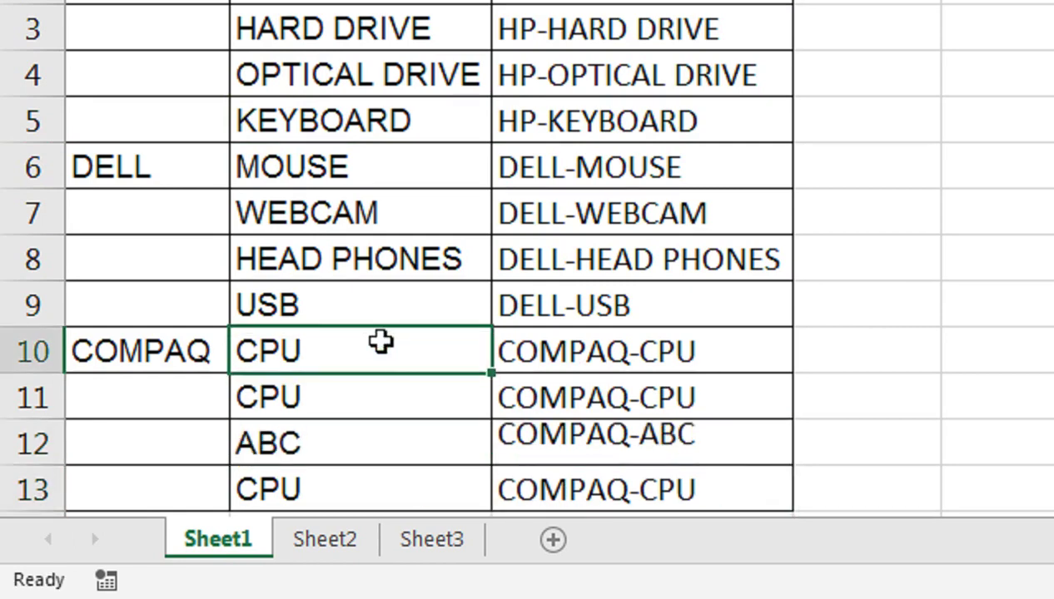
{"action": "left_click", "coordinate": [582, 440]}
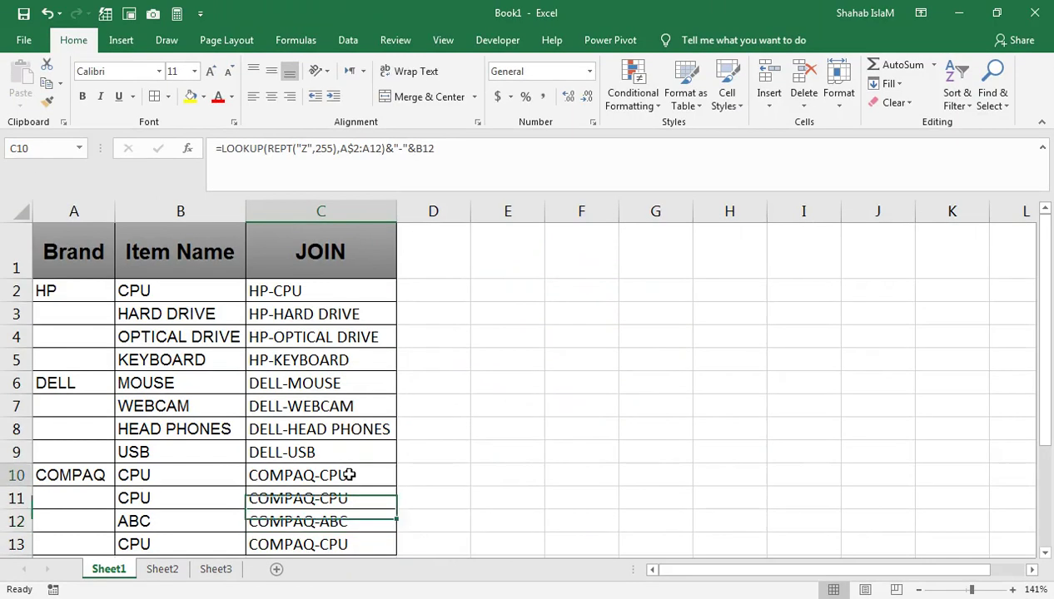
{"action": "left_click", "coordinate": [348, 475]}
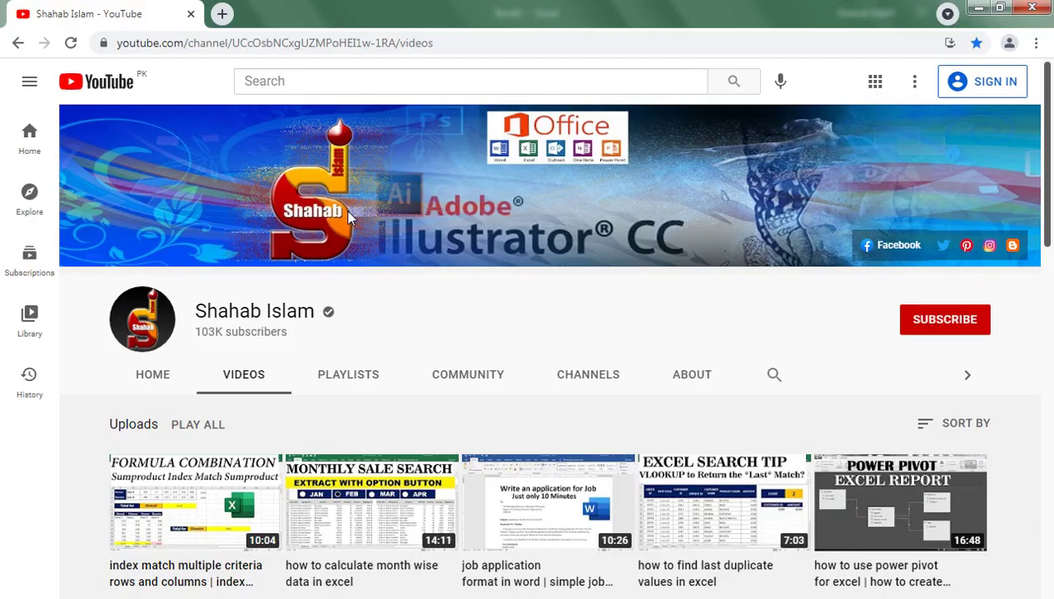